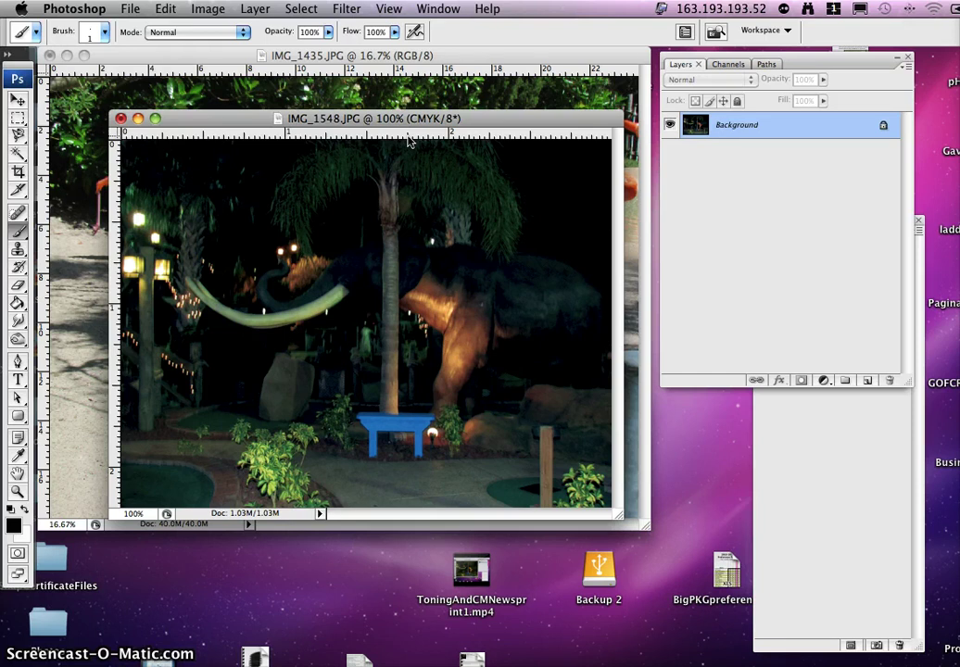
- In Levels on the elephant photo, test the black and white points, then raise midtone gamma to 2.03
click(408, 128)
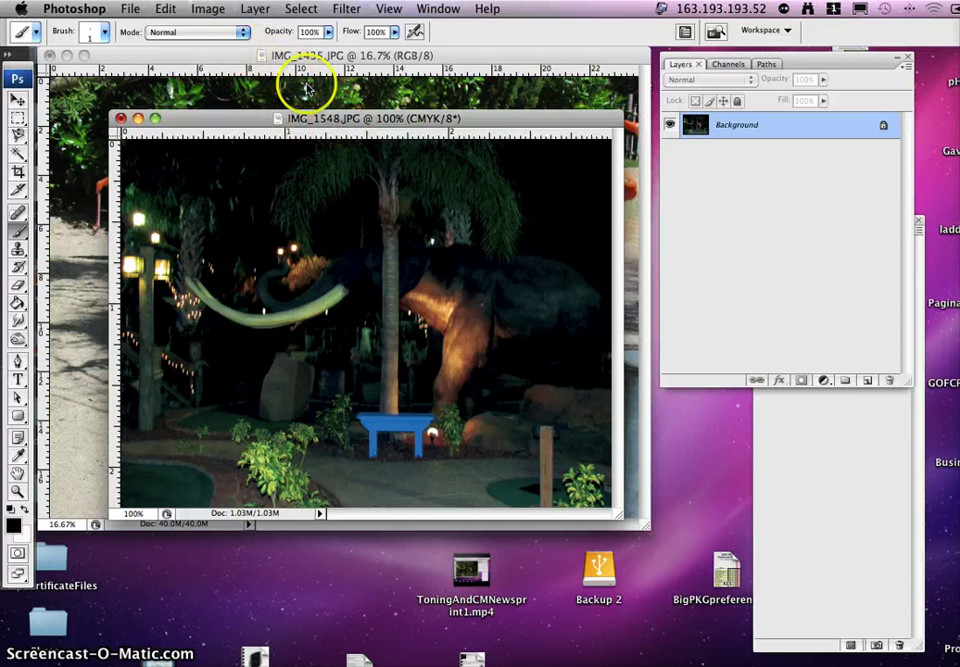
click(209, 12)
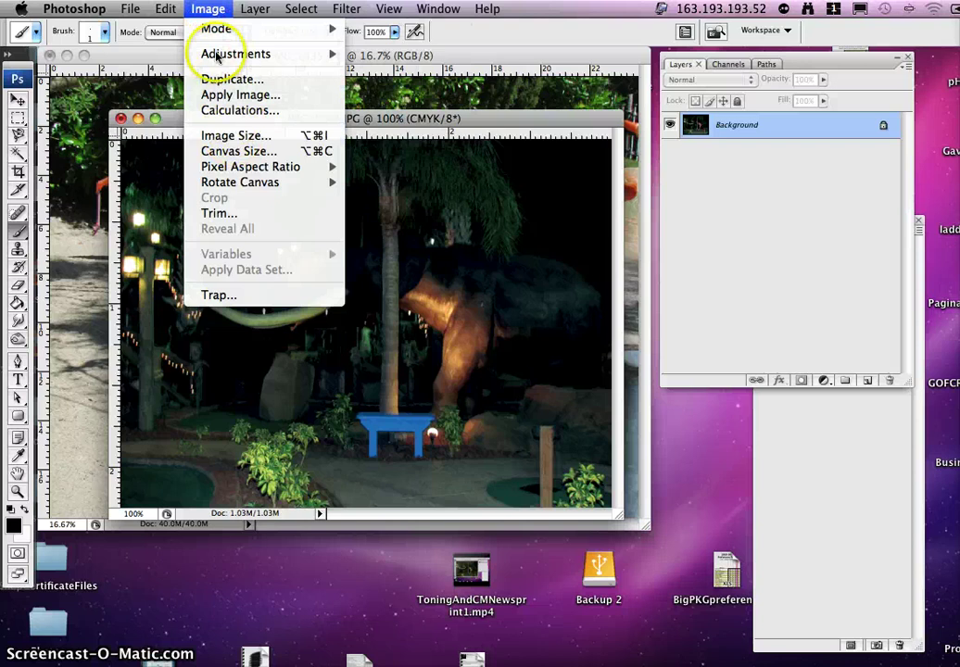
mouse_move(224, 57)
click(380, 54)
drag(480, 304, 722, 294)
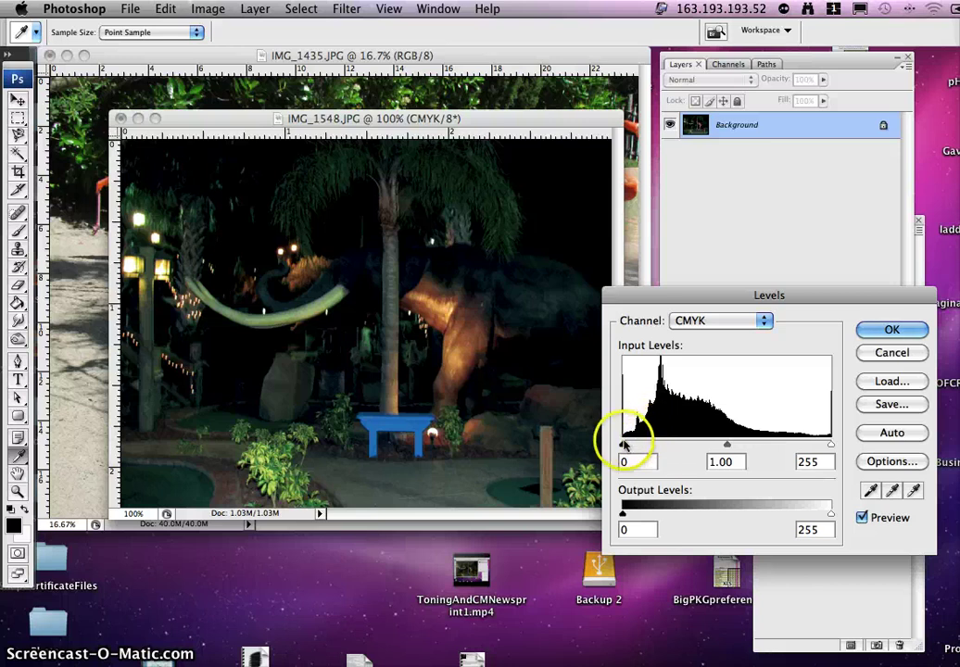
click(622, 445)
mouse_move(622, 446)
mouse_down()
mouse_move(650, 445)
mouse_move(623, 446)
mouse_up()
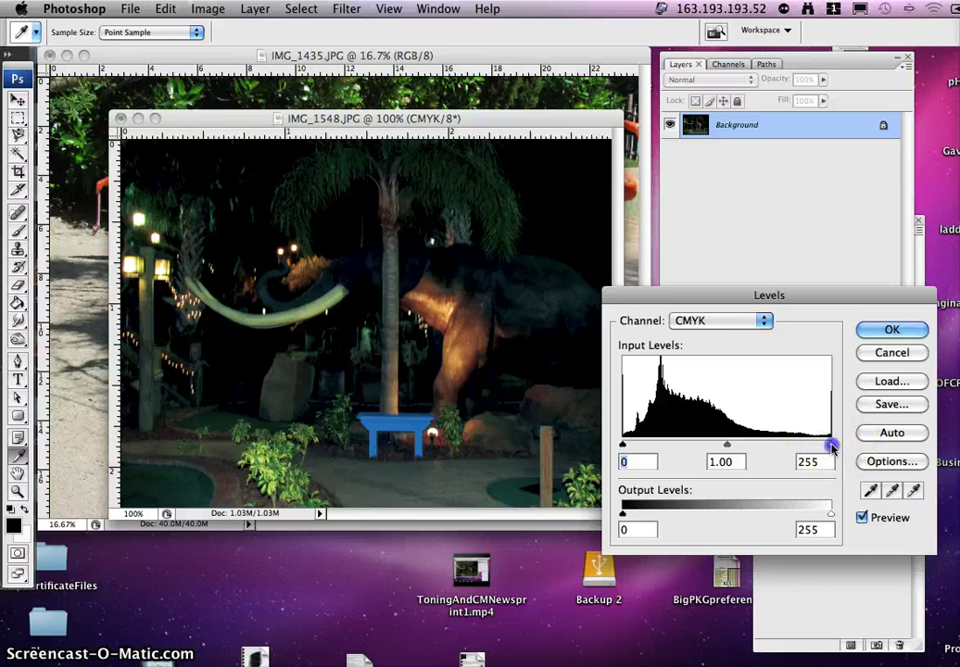
mouse_move(830, 446)
mouse_down()
mouse_move(804, 448)
mouse_move(833, 445)
mouse_up()
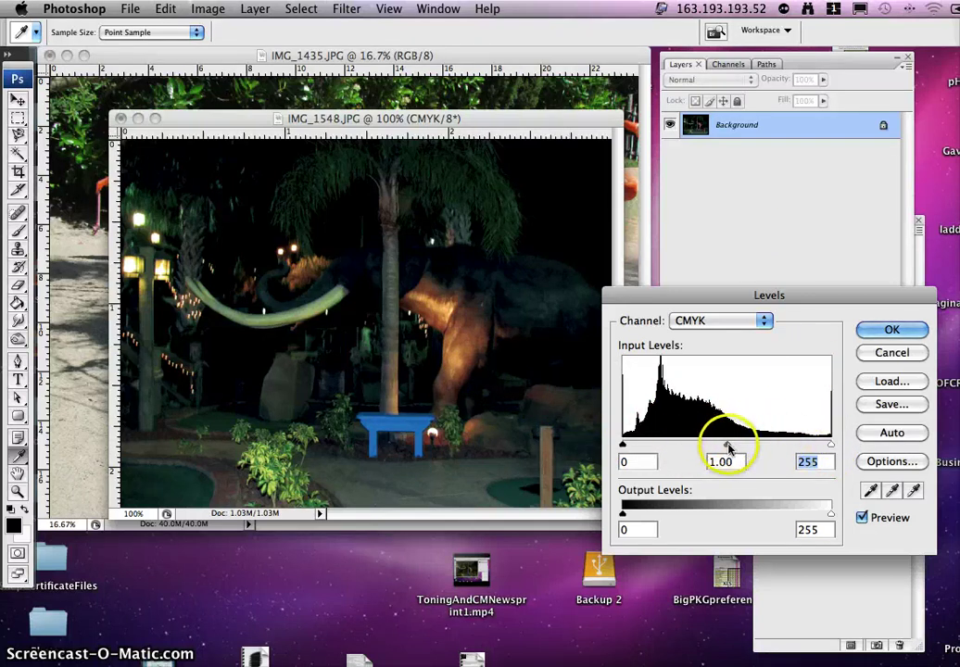
drag(727, 446, 674, 449)
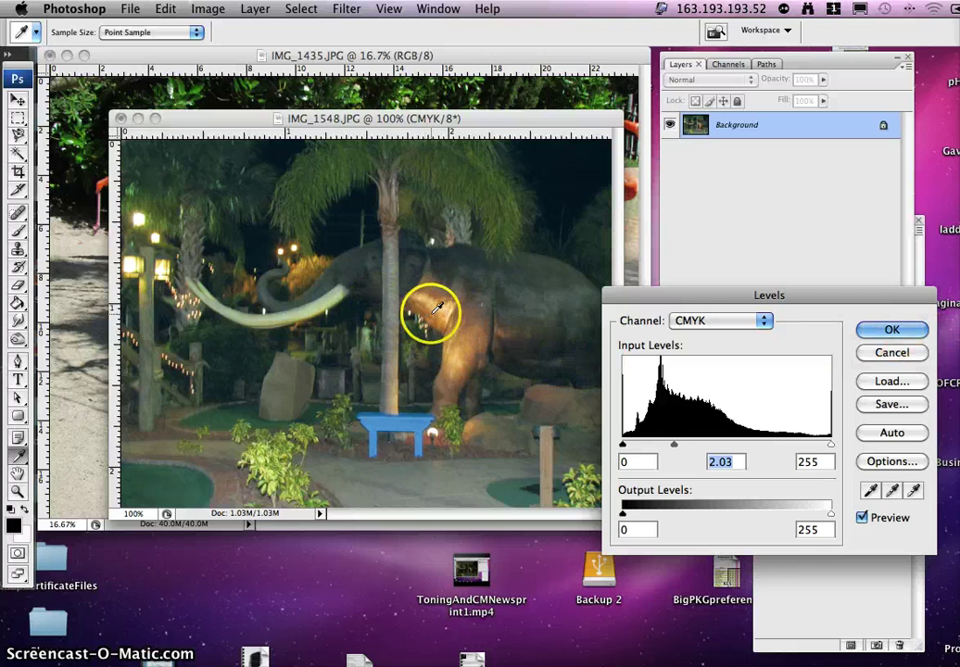
- Commit the Levels change and start a Curves S-curve with a midtone point and lowered shadow point
click(893, 331)
click(208, 9)
mouse_move(236, 54)
click(403, 116)
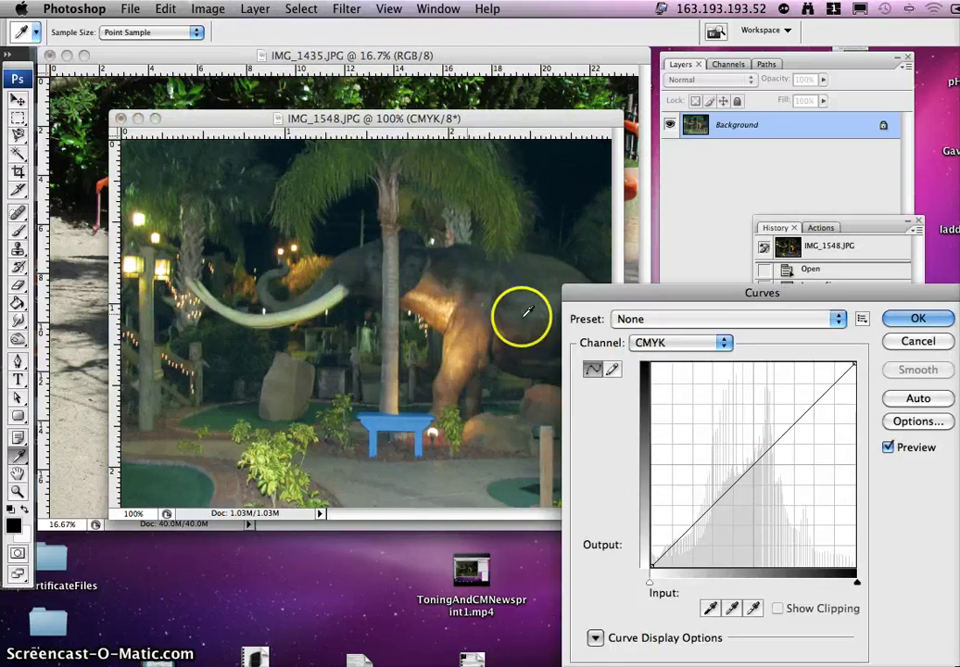
drag(752, 294, 730, 257)
mouse_move(746, 408)
mouse_down()
mouse_move(743, 441)
mouse_move(732, 422)
mouse_up()
drag(692, 468, 693, 476)
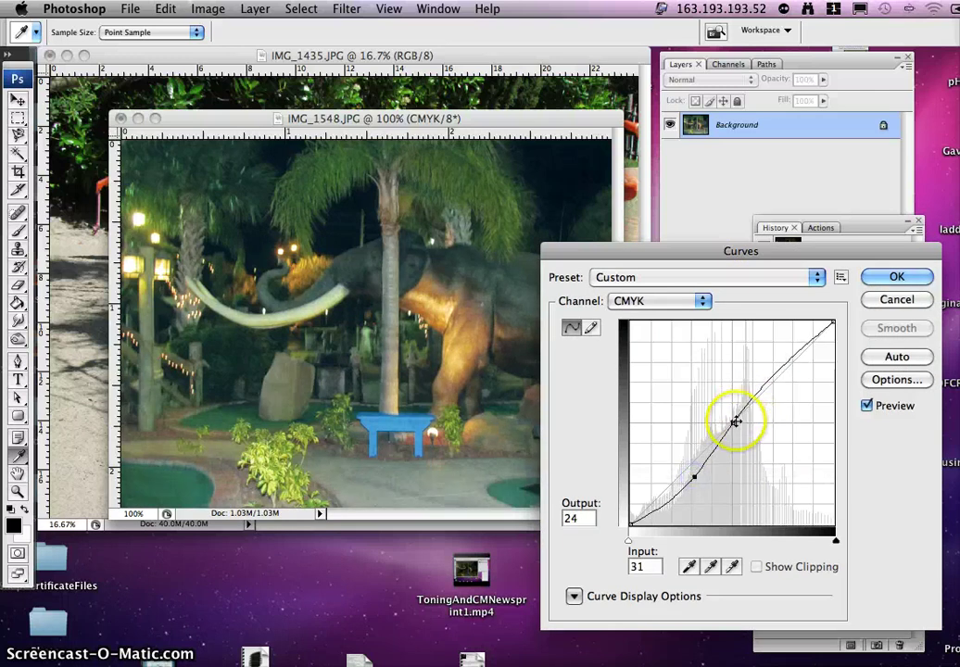
drag(735, 423, 729, 419)
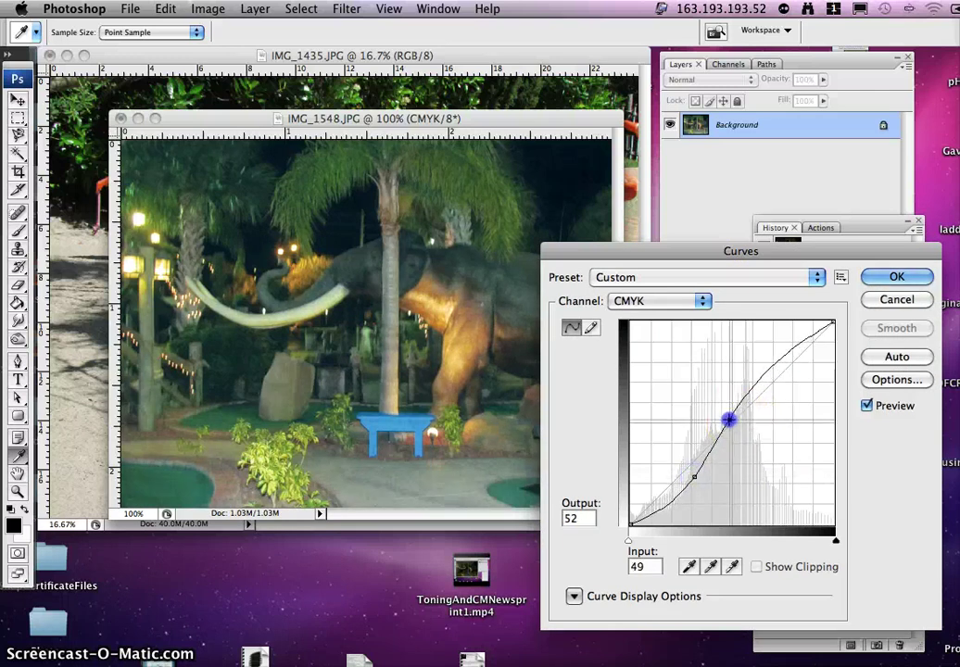
- Add a highlight point to brighten lighter tones, compare the preview, and apply the Curves
click(788, 352)
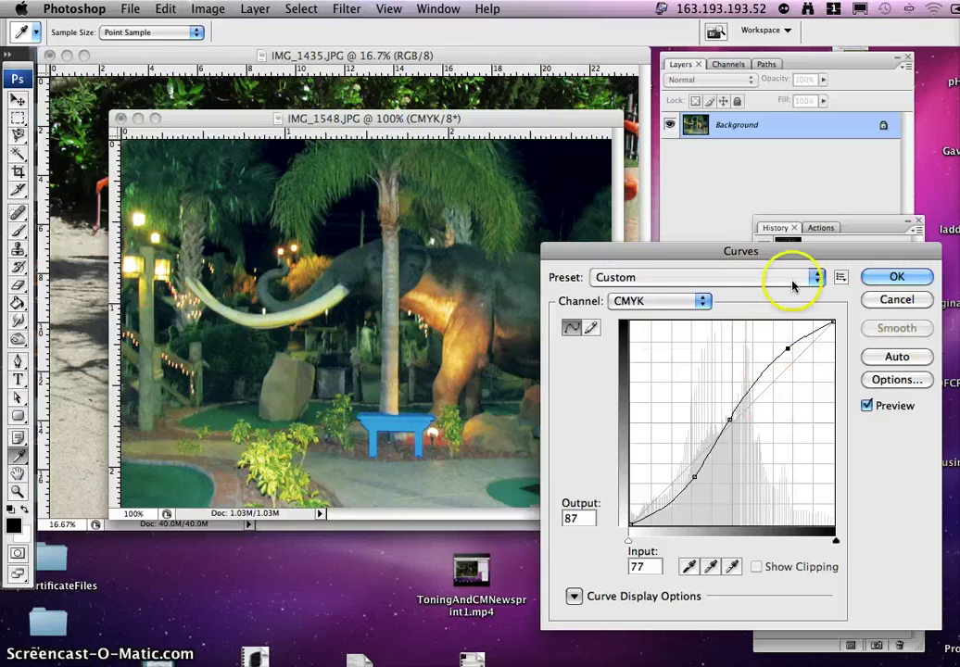
drag(782, 253, 828, 249)
click(911, 401)
click(911, 401)
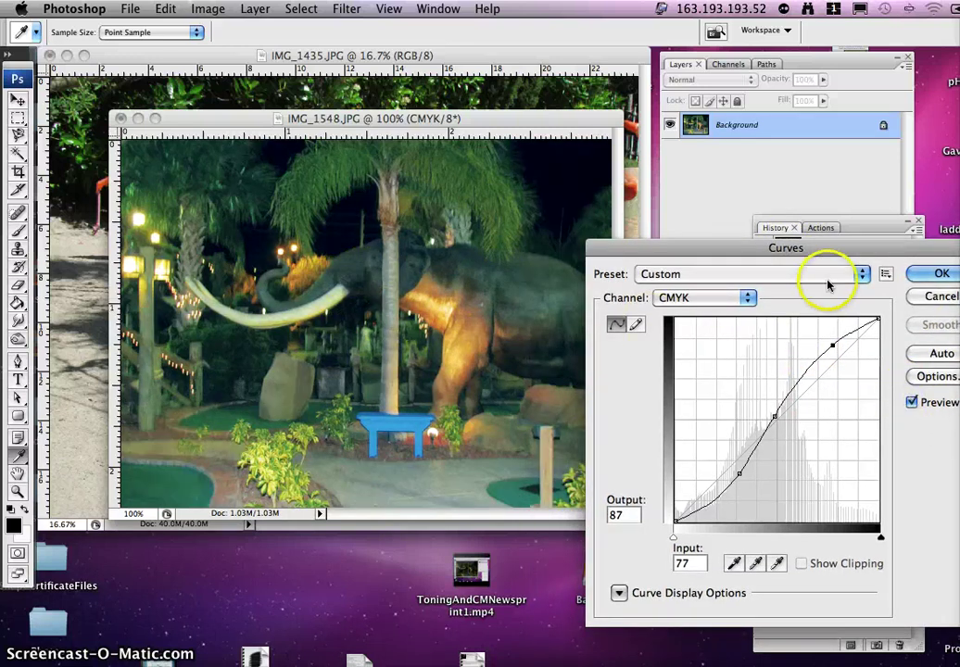
click(938, 274)
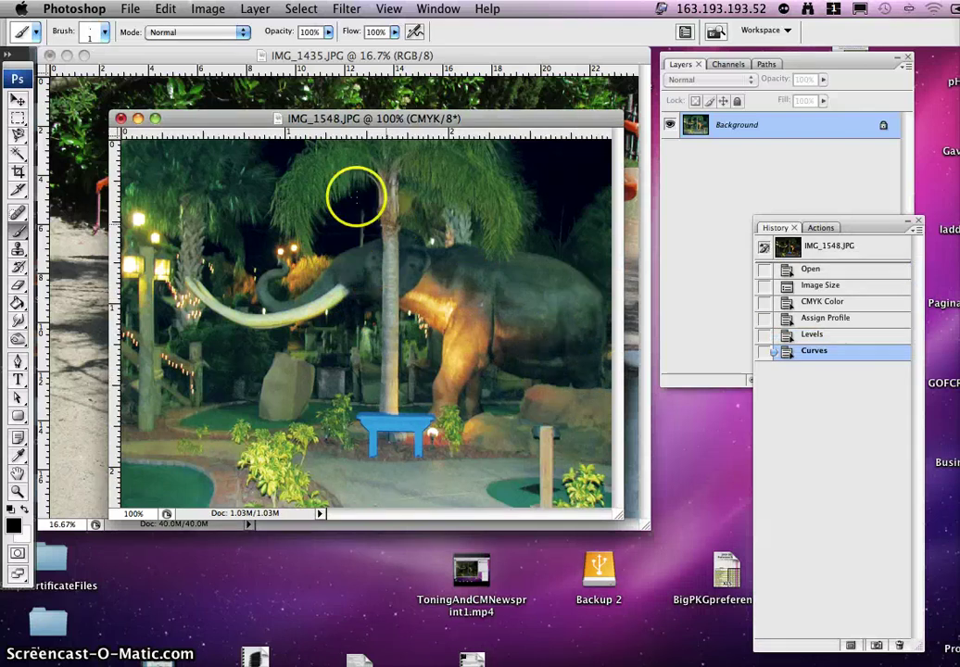
- Apply Brightness/Contrast with brightness +5 and contrast +5 to the elephant photo
click(210, 9)
mouse_move(220, 57)
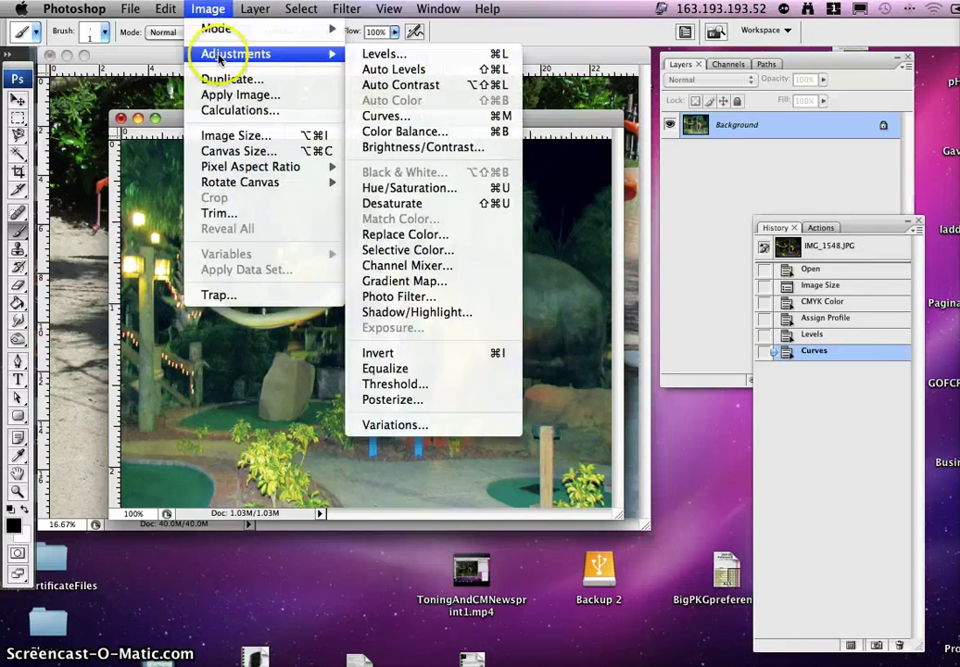
click(435, 147)
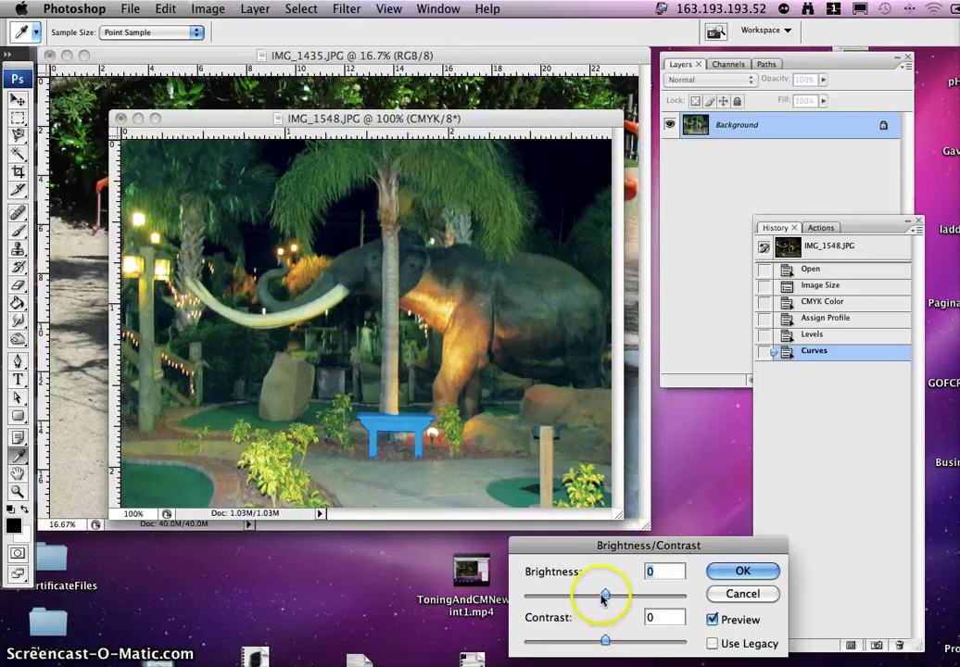
drag(606, 593, 608, 595)
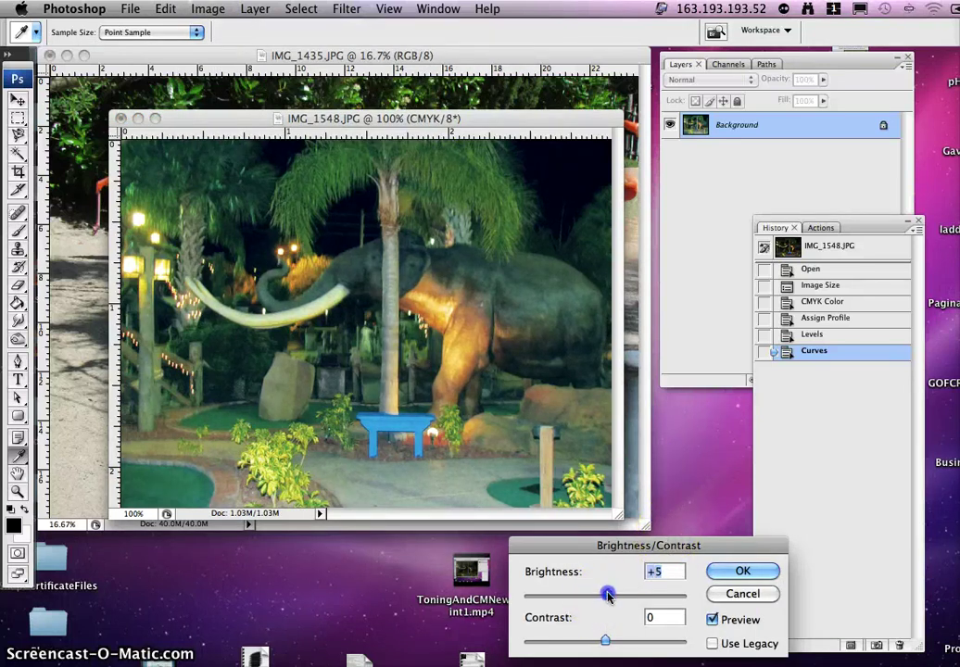
drag(605, 640, 608, 643)
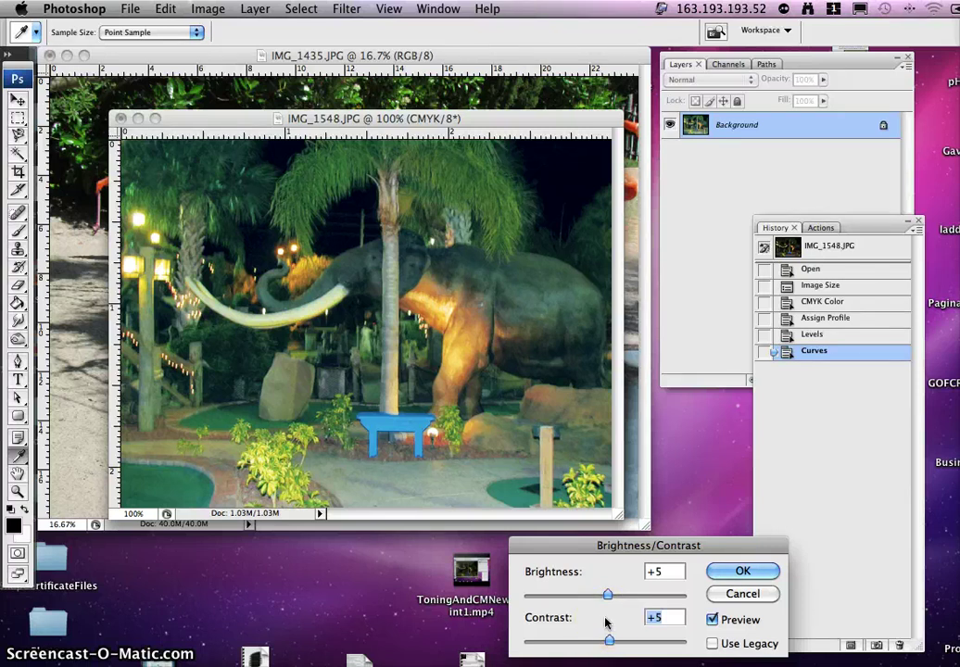
click(604, 612)
click(653, 611)
click(749, 574)
- Apply Unsharp Mask with Amount 170%, Radius 2.0 pixels and Threshold 8 levels
click(265, 30)
click(345, 9)
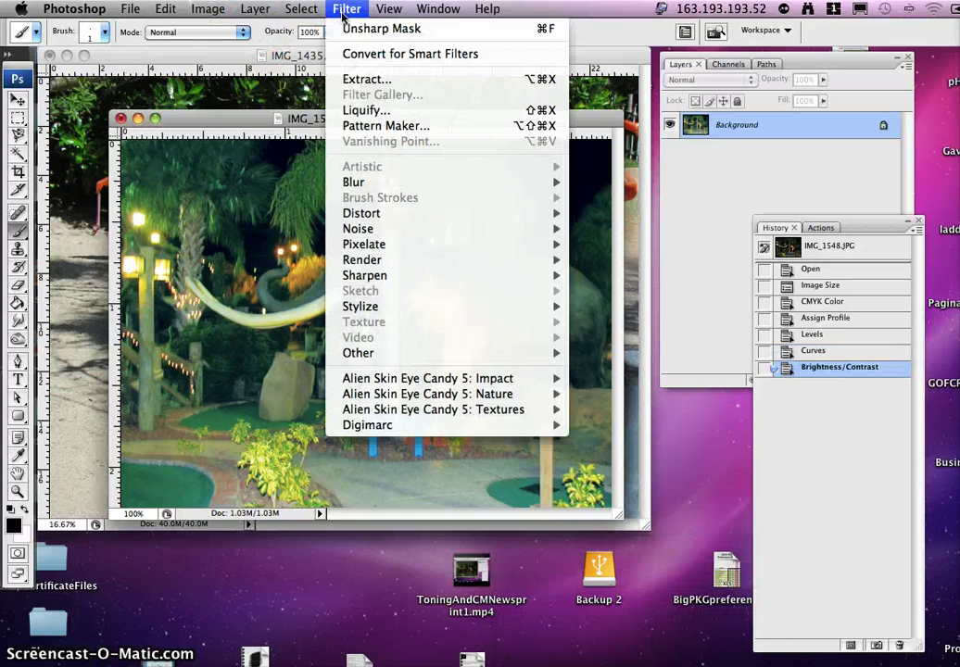
mouse_move(382, 272)
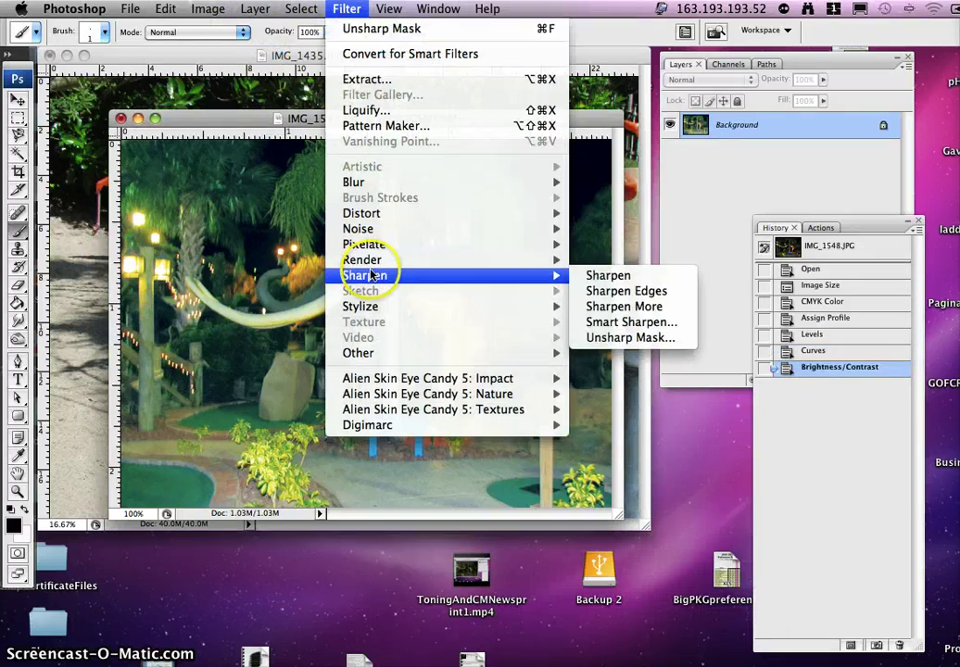
click(648, 339)
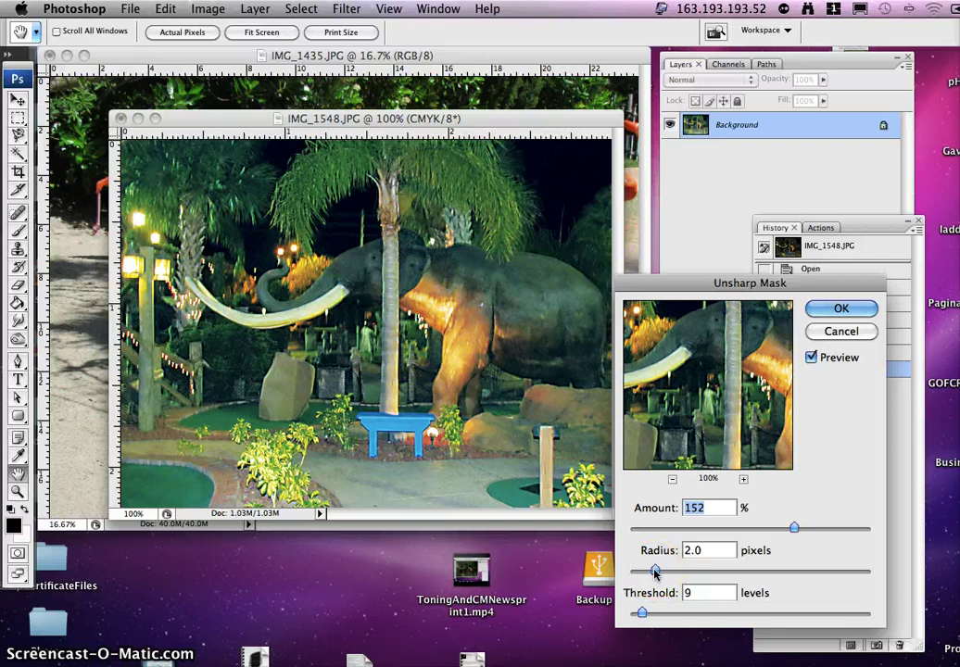
drag(655, 573, 657, 572)
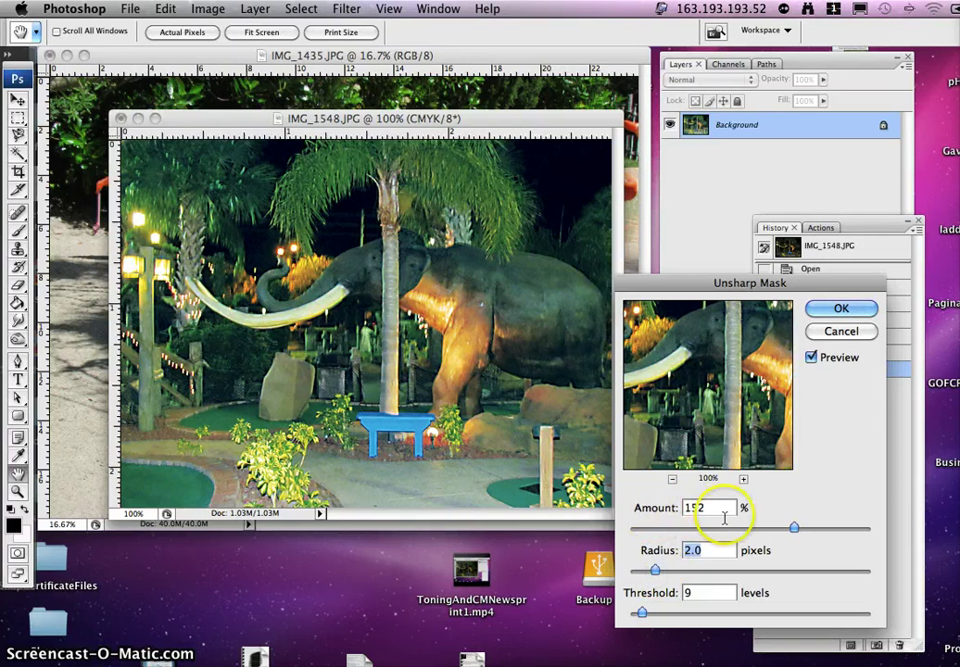
drag(794, 531, 793, 532)
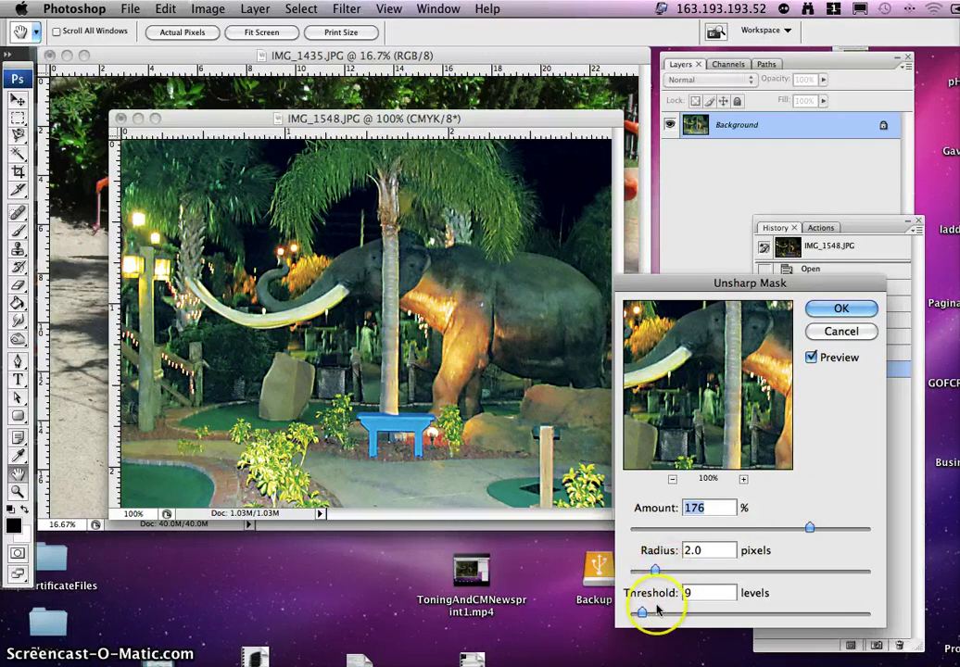
key(Down)
key(Down)
key(Down)
key(Down)
key(Down)
key(Down)
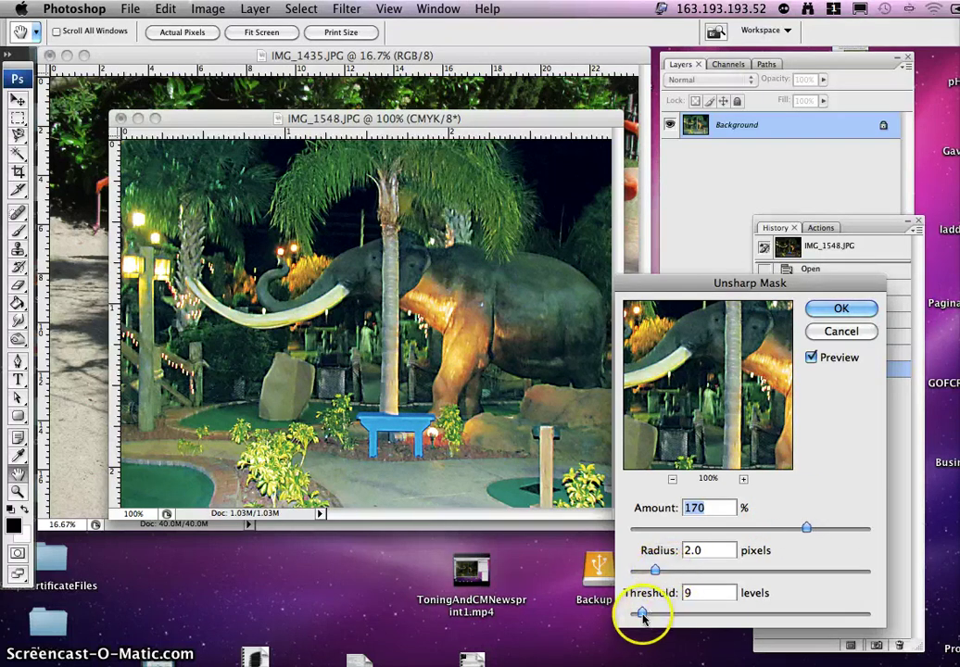
drag(642, 615, 644, 617)
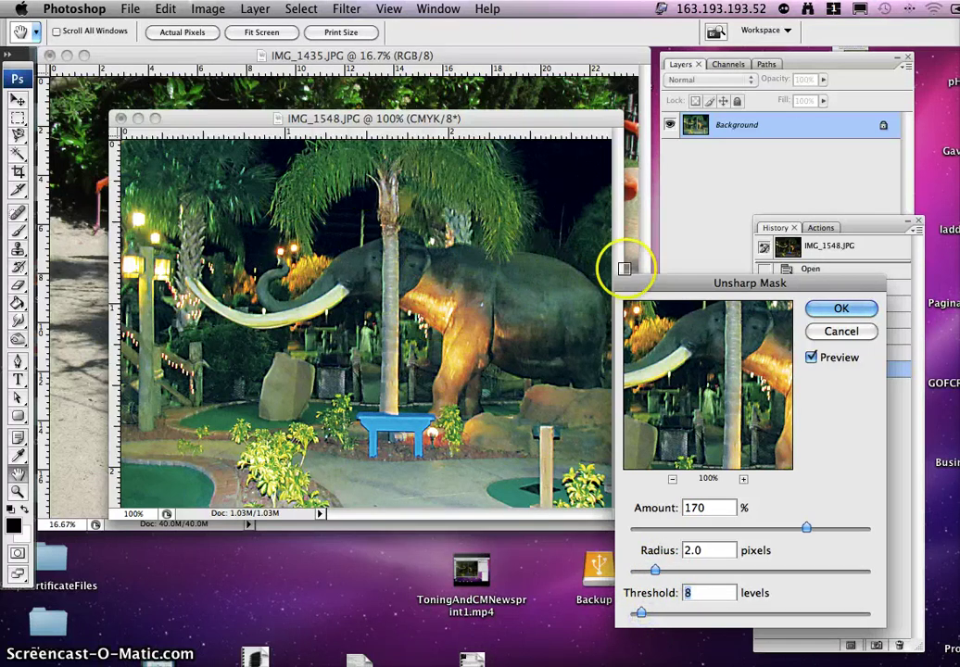
click(850, 314)
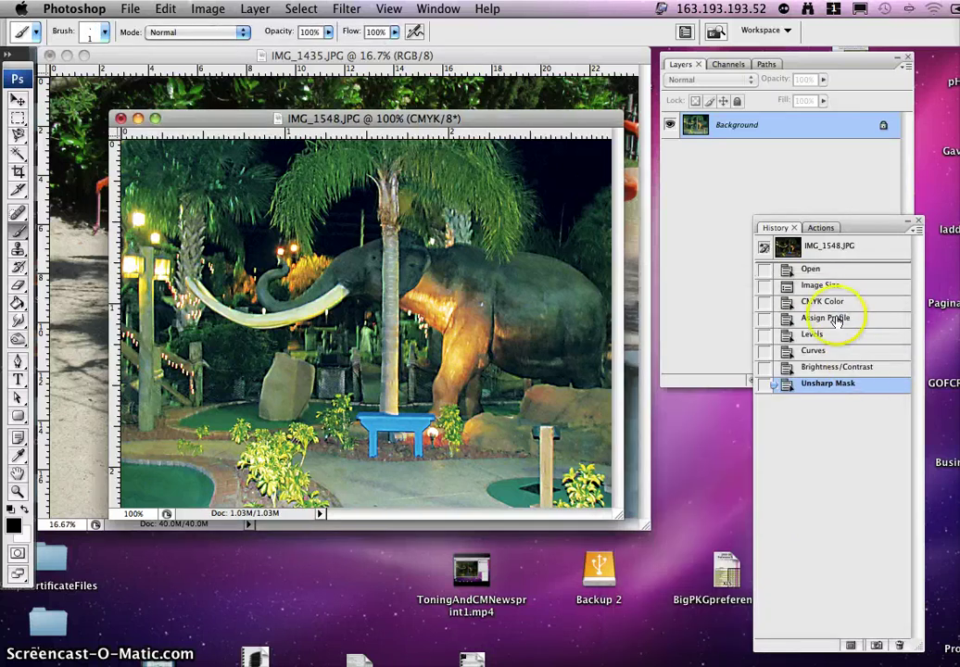
click(826, 318)
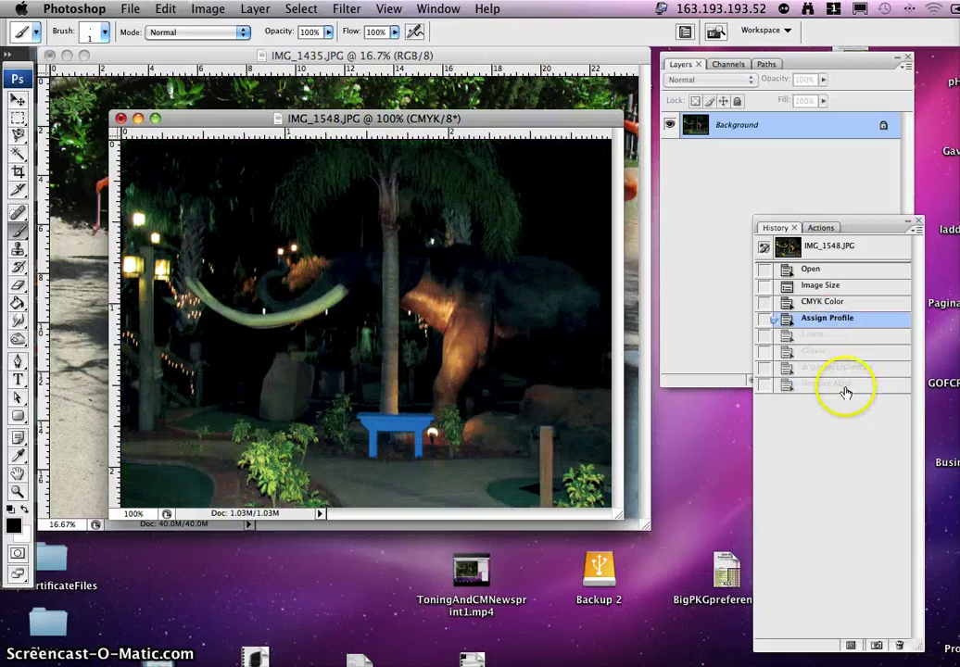
click(828, 384)
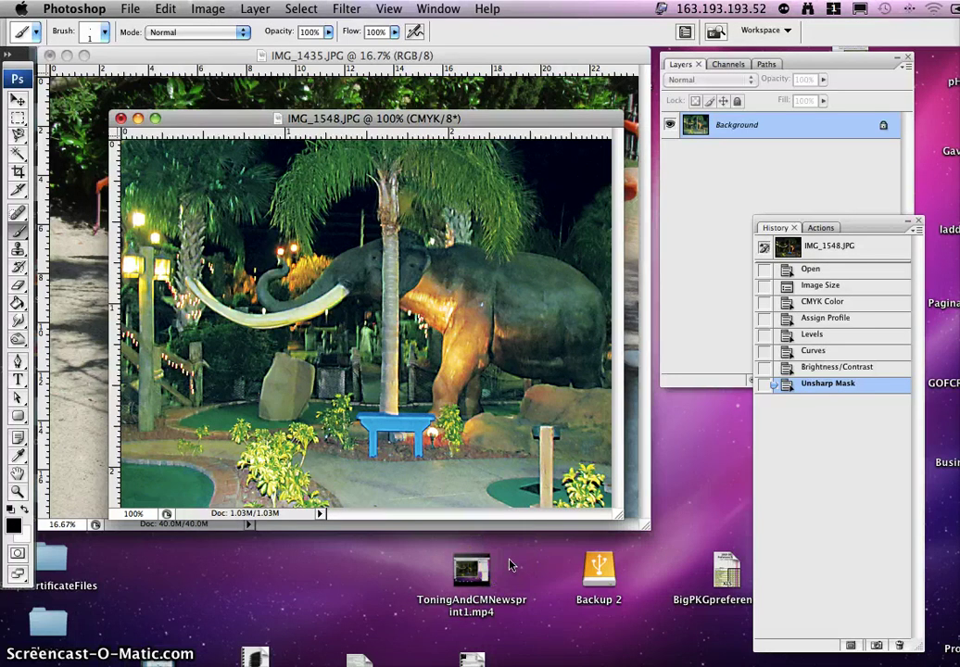
click(392, 651)
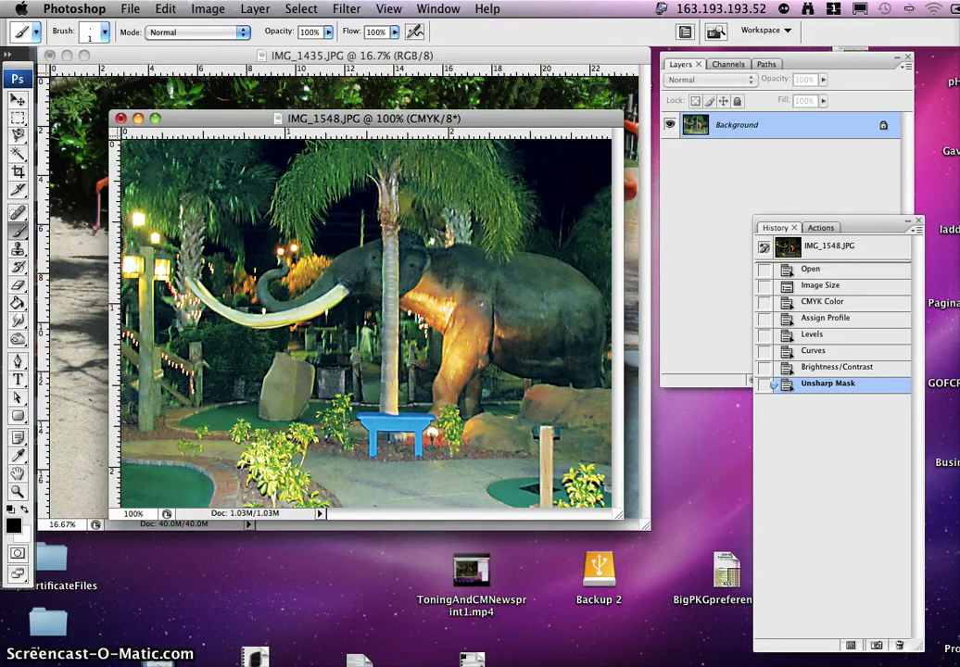